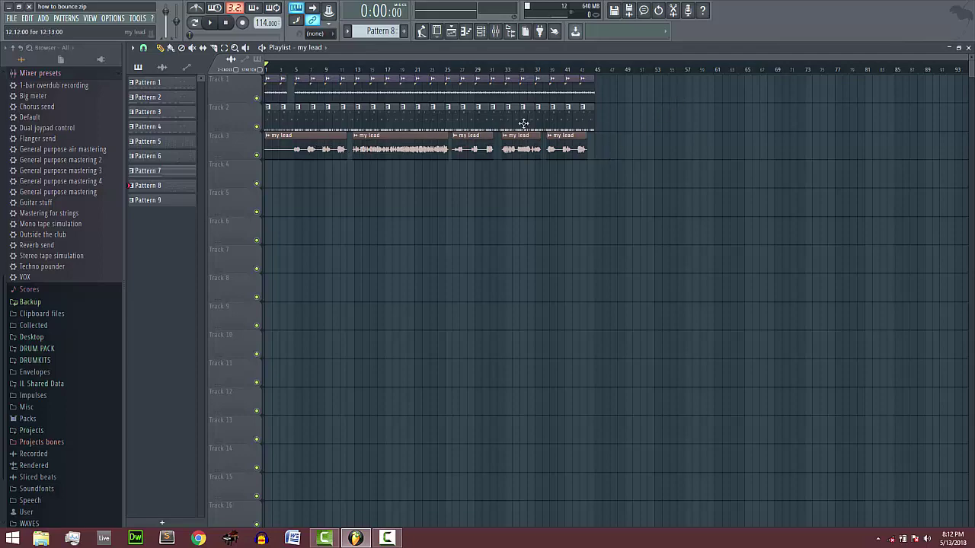
- Zoom the playlist in horizontally so bars 1–44 and the five my lead clips fill the view
{"action": "scroll", "coordinate": [424, 170], "scroll_direction": "up", "scroll_amount": 5, "text": "ctrl"}
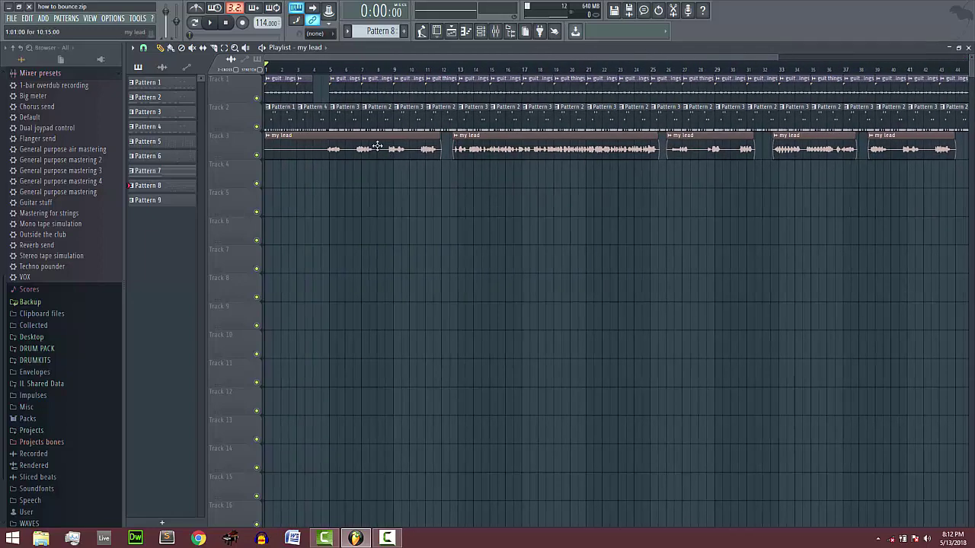
{"action": "mouse_move", "coordinate": [371, 149]}
{"action": "left_mouse_down"}
{"action": "mouse_move", "coordinate": [372, 176]}
{"action": "mouse_move", "coordinate": [366, 149]}
{"action": "left_mouse_up"}
- Select mixer insert 25 'my lead', preview the song from bar 4, and arm the insert for disk recording
{"action": "left_click", "coordinate": [495, 31]}
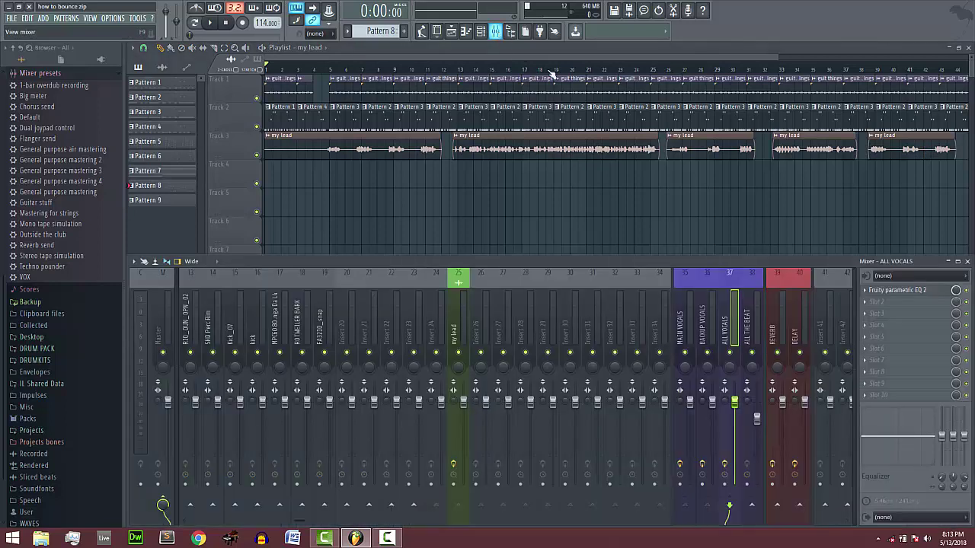
{"action": "left_click", "coordinate": [455, 319]}
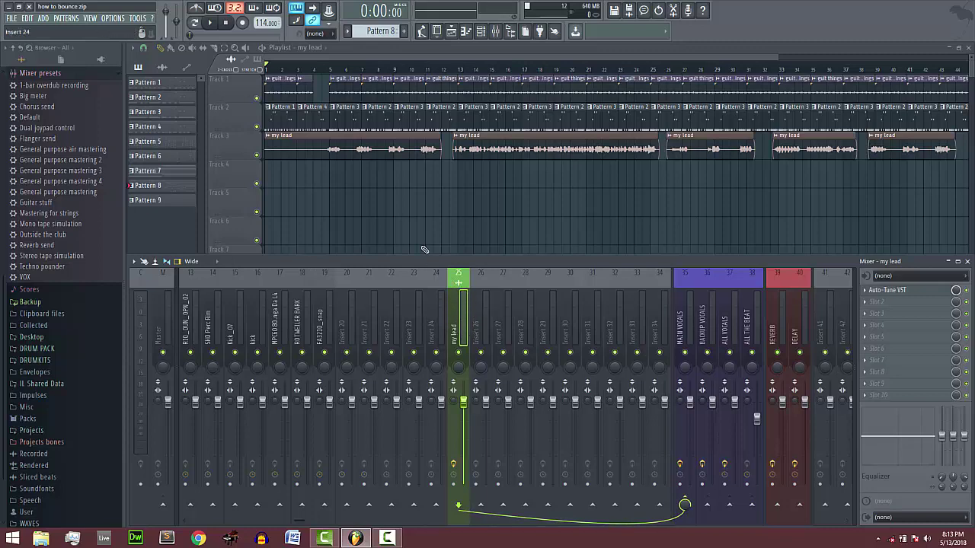
{"action": "left_click", "coordinate": [314, 69]}
{"action": "key", "text": "space"}
{"action": "key", "text": "F9"}
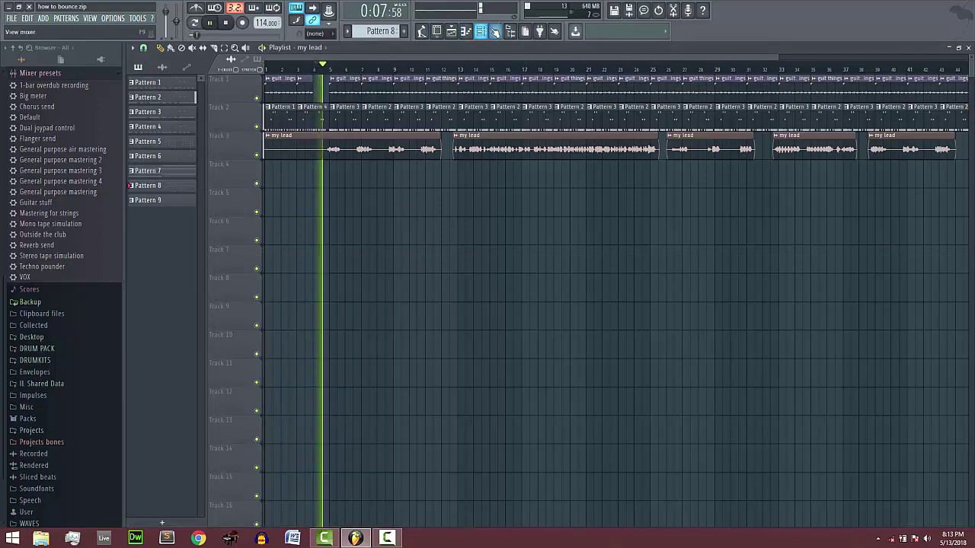
{"action": "left_click", "coordinate": [494, 31]}
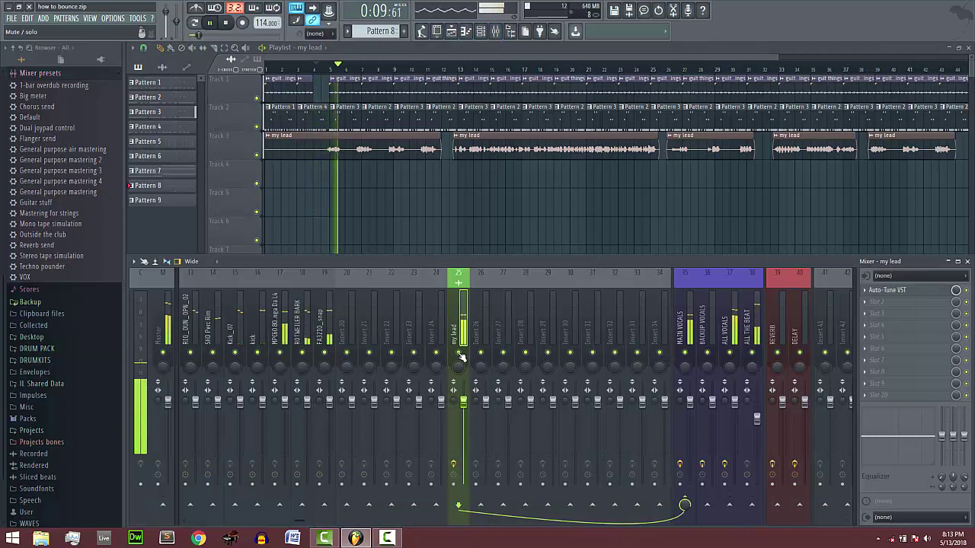
{"action": "left_click", "coordinate": [227, 22]}
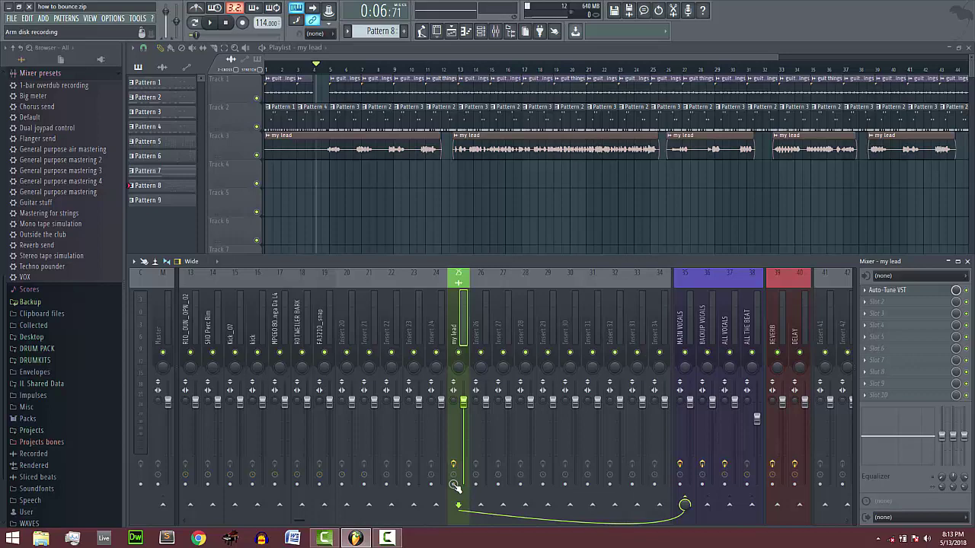
{"action": "left_click", "coordinate": [454, 485]}
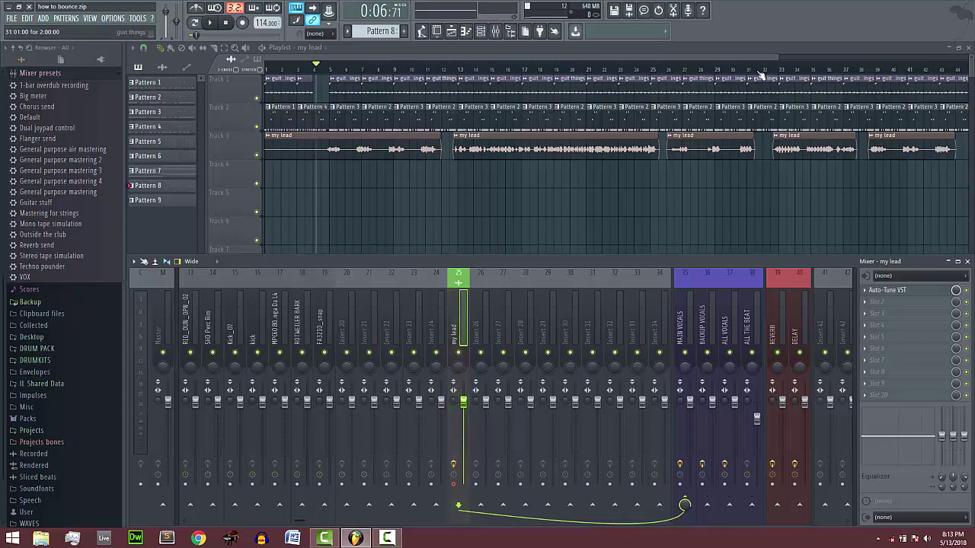
- With the mixer hidden, select bars 1–44 on the playlist ruler, then show the mixer again
{"action": "key", "text": "F9"}
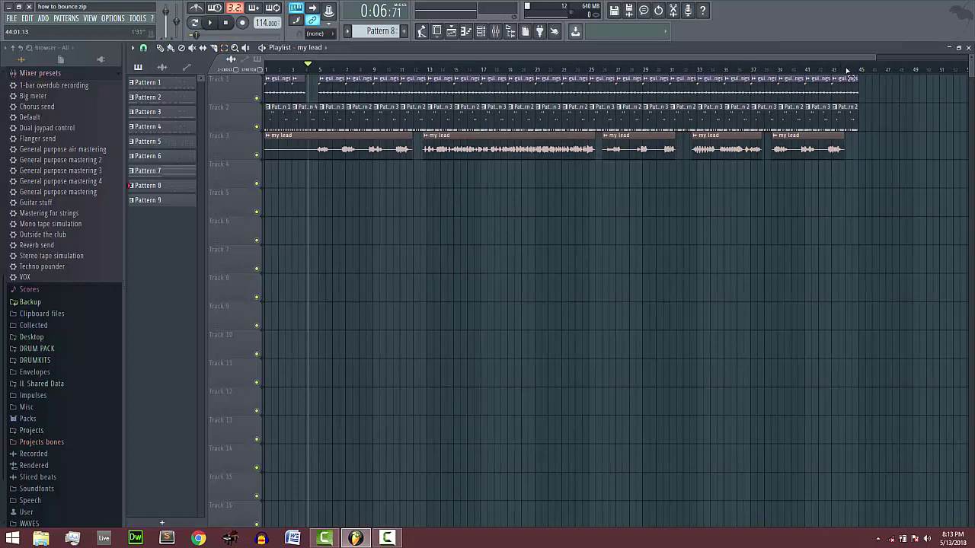
{"action": "left_click_drag", "start_coordinate": [846, 70], "coordinate": [212, 76]}
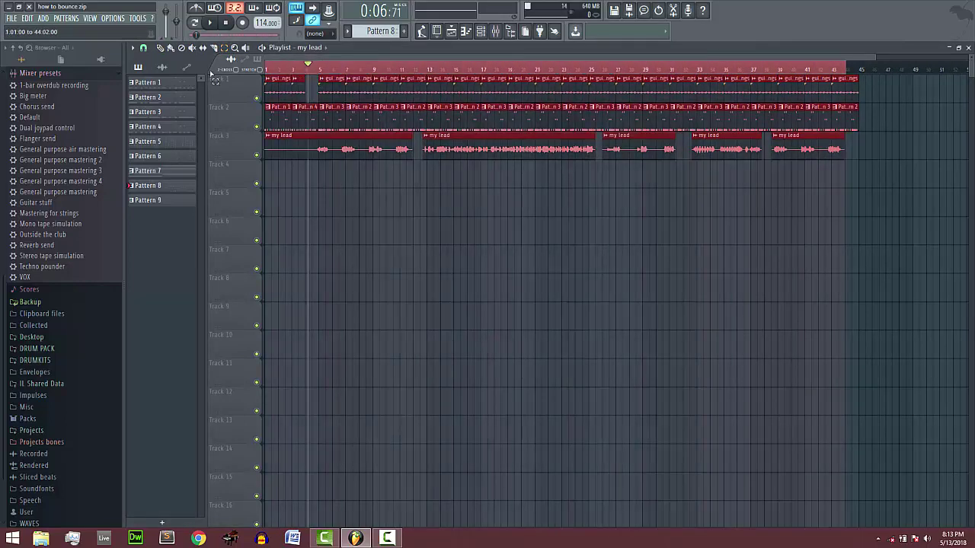
{"action": "key", "text": "F9"}
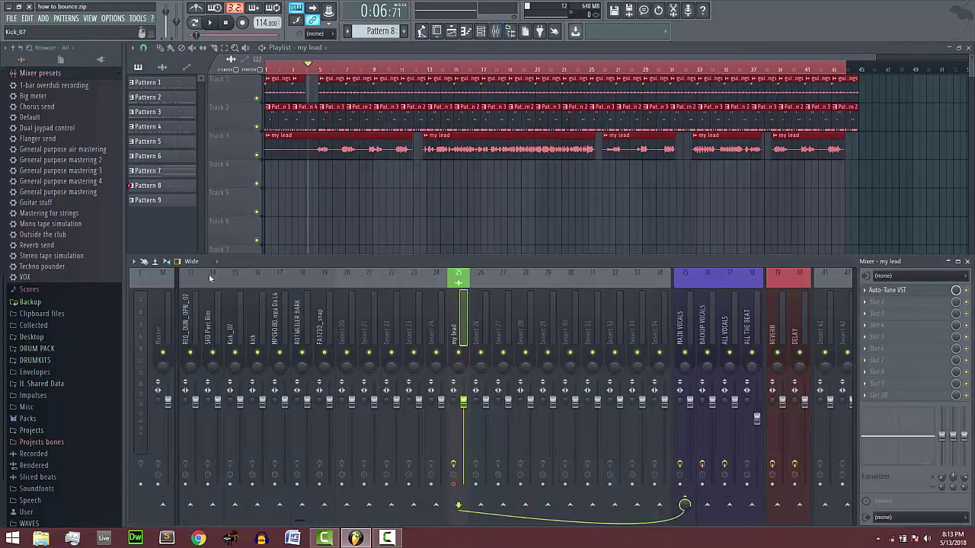
- From the mixer options, choose Disk recording > Render to wave file(s) for the armed my lead insert
{"action": "left_click", "coordinate": [134, 263]}
{"action": "mouse_move", "coordinate": [132, 265]}
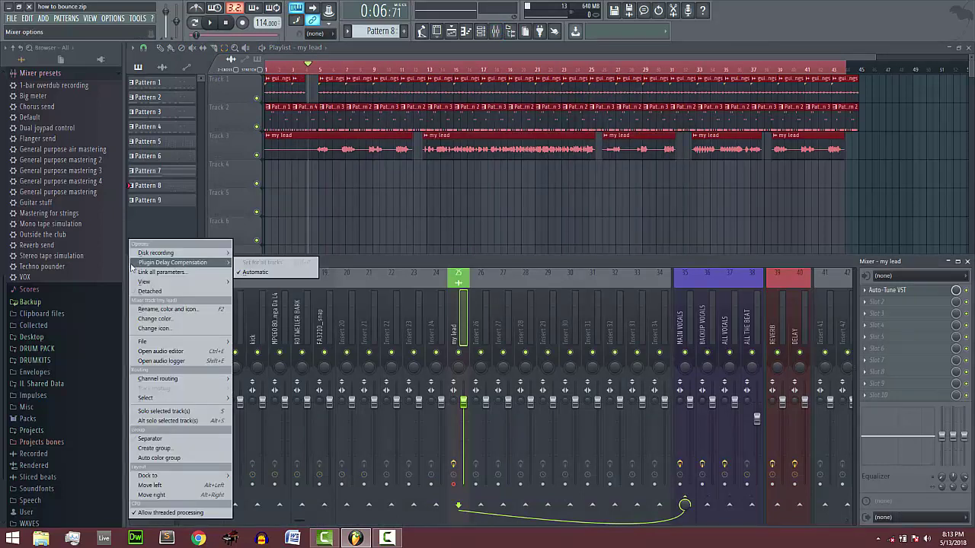
{"action": "mouse_move", "coordinate": [156, 252]}
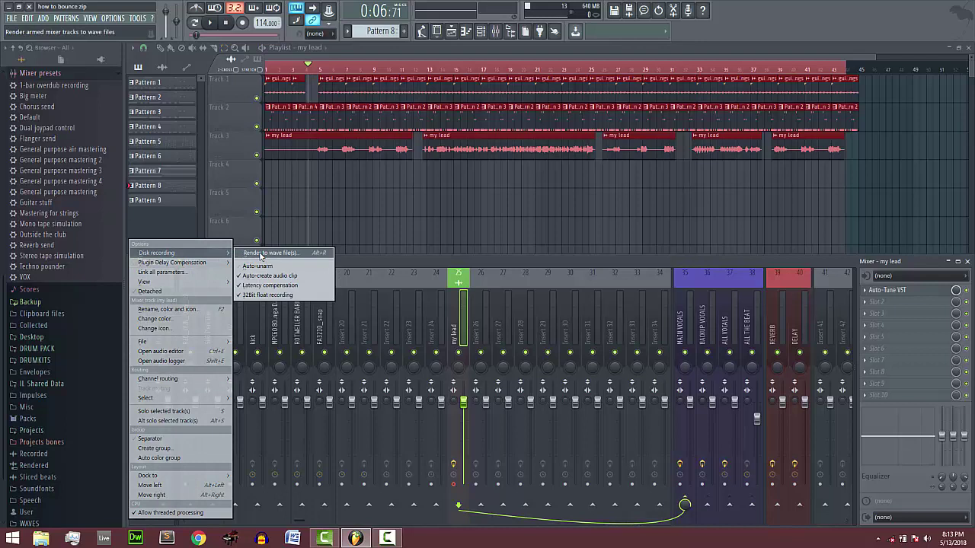
{"action": "left_click", "coordinate": [261, 255]}
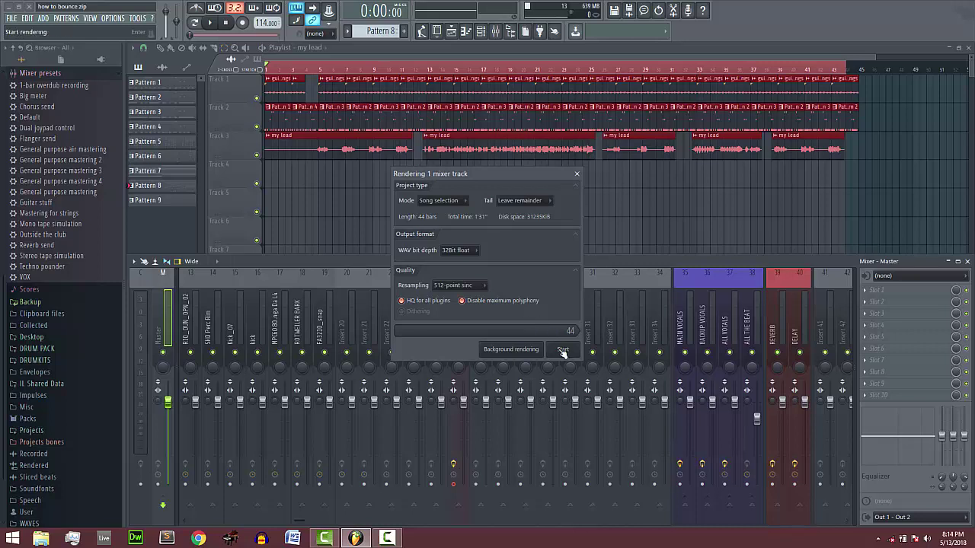
- Render the my lead vocal to WAV, delete the original clips on Track 3, and play the result
{"action": "left_click", "coordinate": [563, 349]}
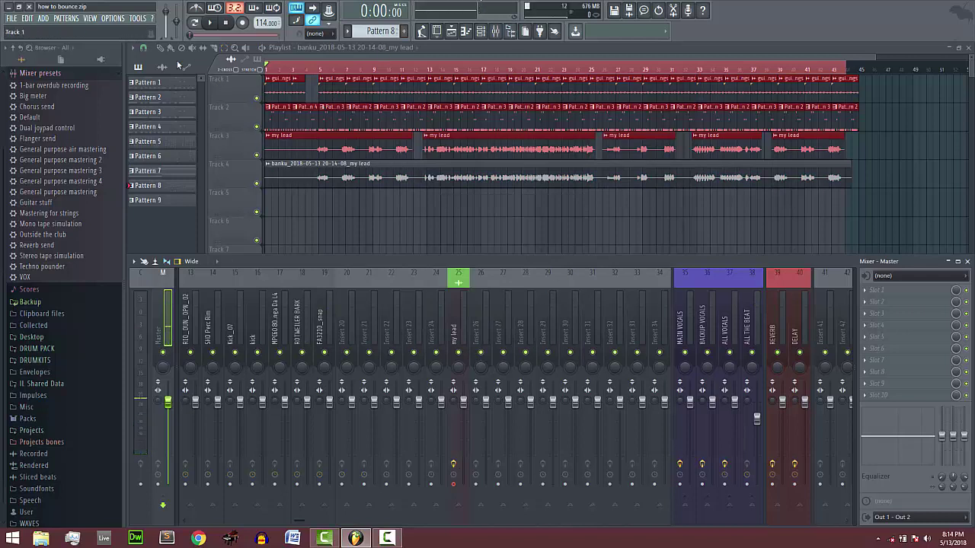
{"action": "key", "text": "F9"}
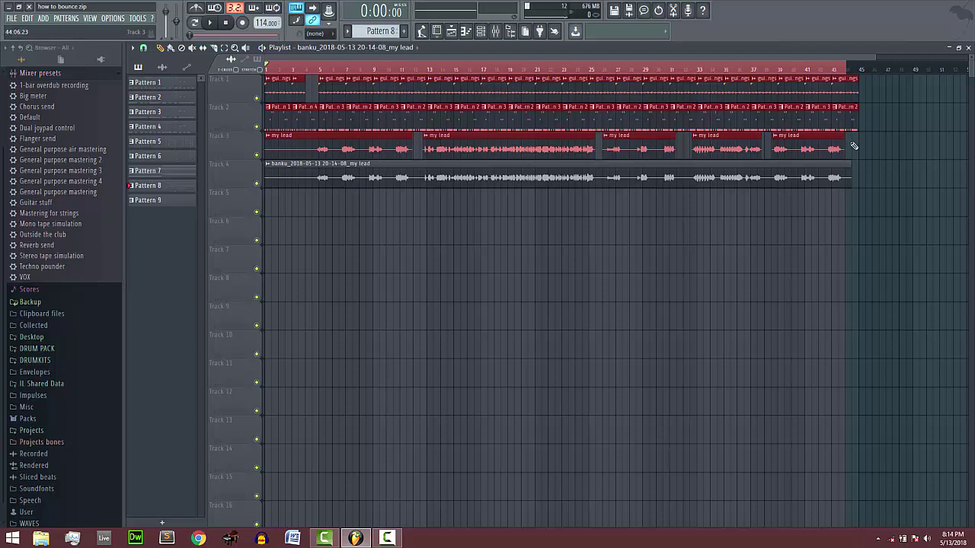
{"action": "left_click_drag", "start_coordinate": [853, 145], "coordinate": [381, 157]}
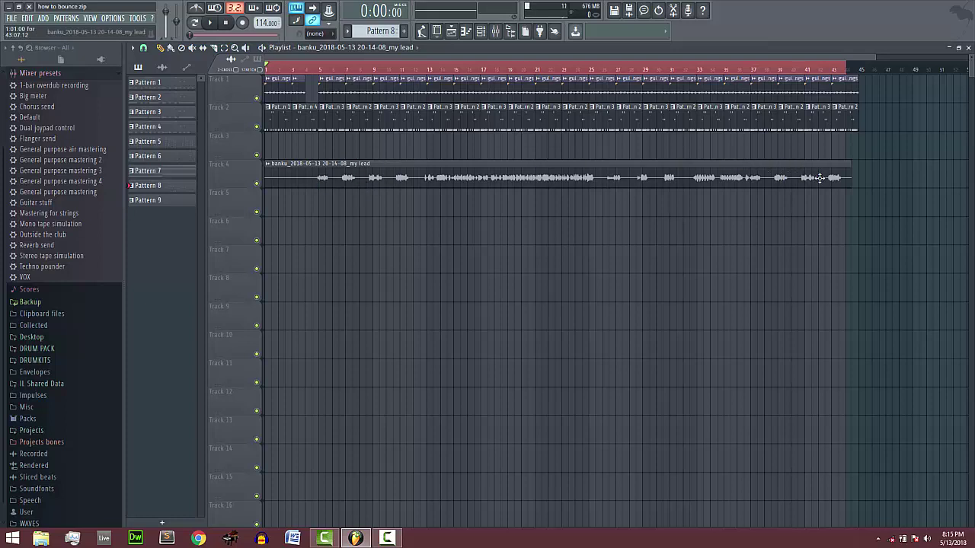
{"action": "key", "text": "space"}
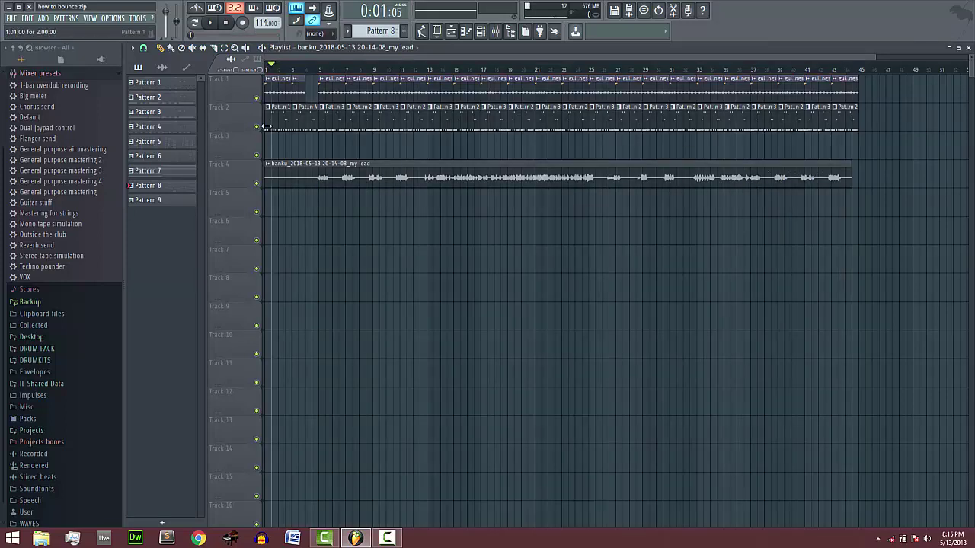
- Run the Tools > Macros purge of unused audio clips, cutting memory from 676 MB to 608 MB
{"action": "left_click", "coordinate": [140, 19]}
{"action": "mouse_move", "coordinate": [148, 50]}
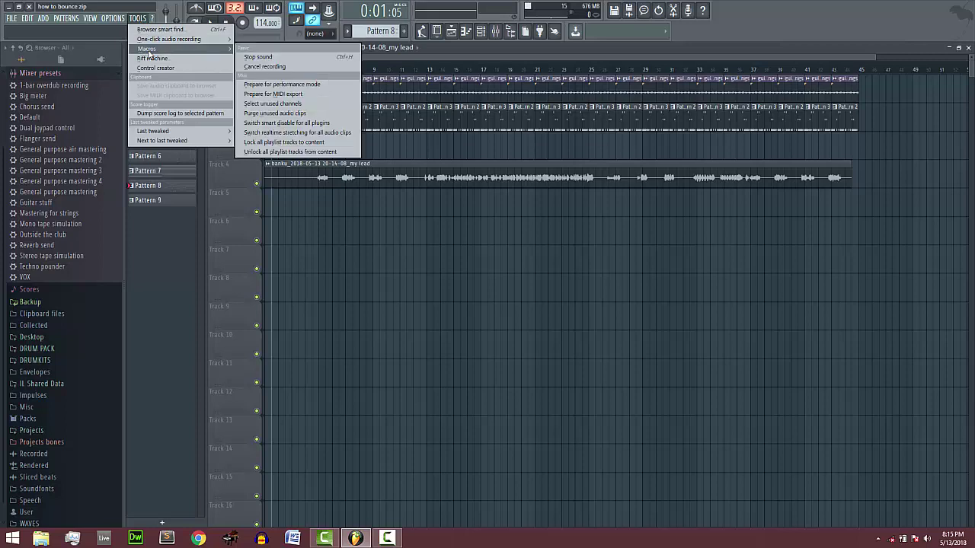
{"action": "left_click", "coordinate": [282, 114]}
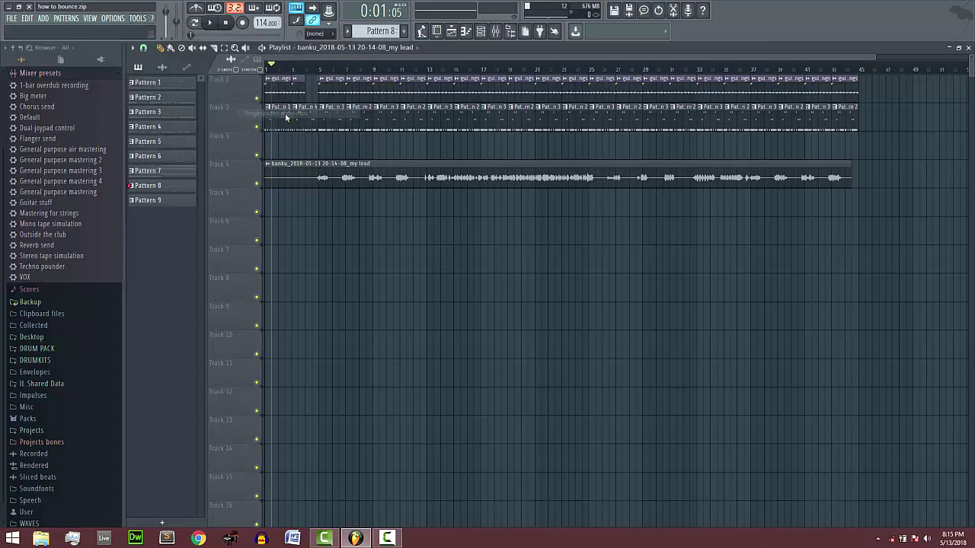
- Toggle the channel rack, then switch smart disable for all plugins from Tools > Macros
{"action": "left_click", "coordinate": [481, 33]}
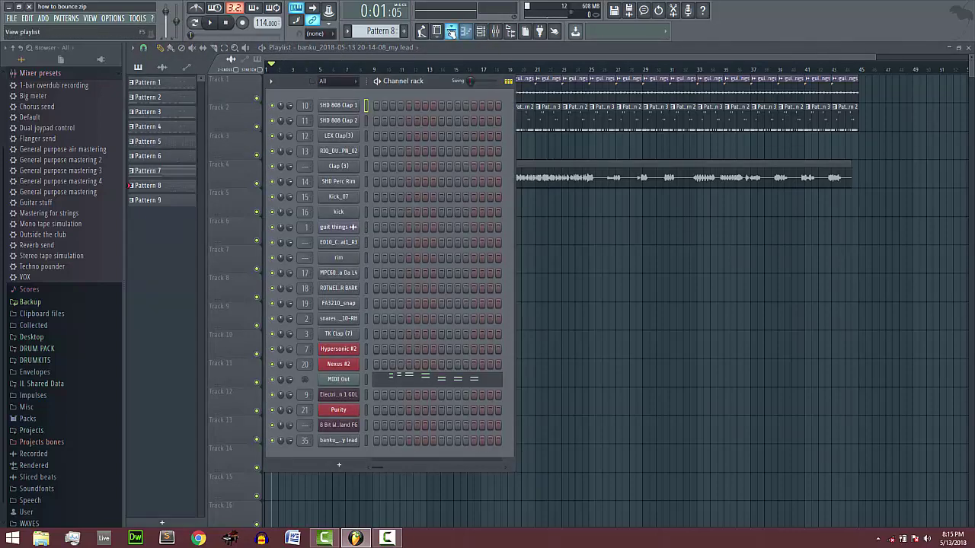
{"action": "left_click", "coordinate": [450, 32]}
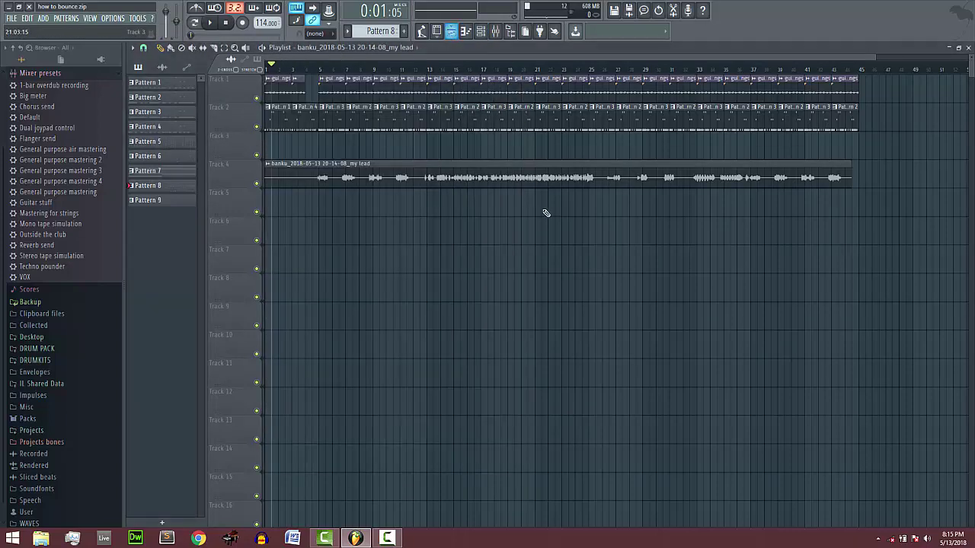
{"action": "left_click", "coordinate": [480, 32]}
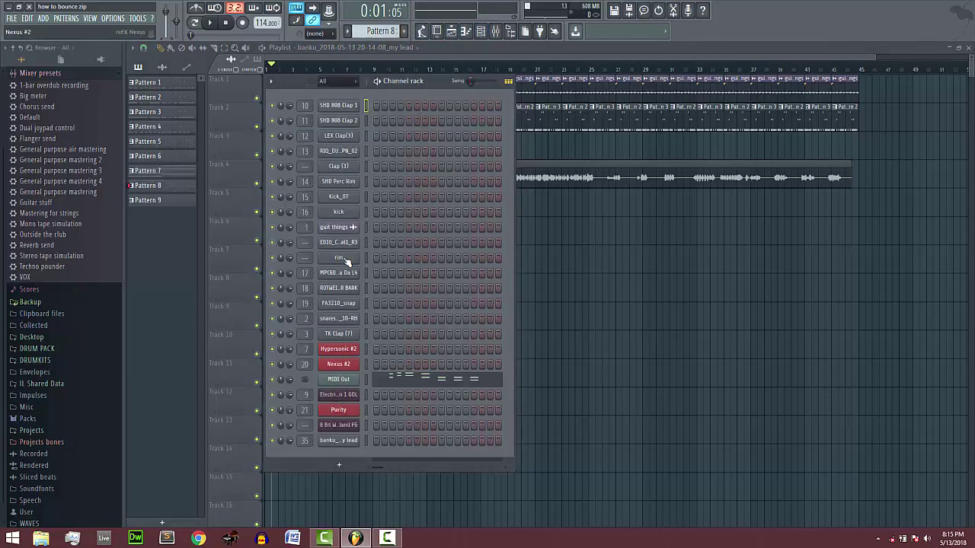
{"action": "left_click", "coordinate": [451, 32]}
{"action": "left_click", "coordinate": [137, 18]}
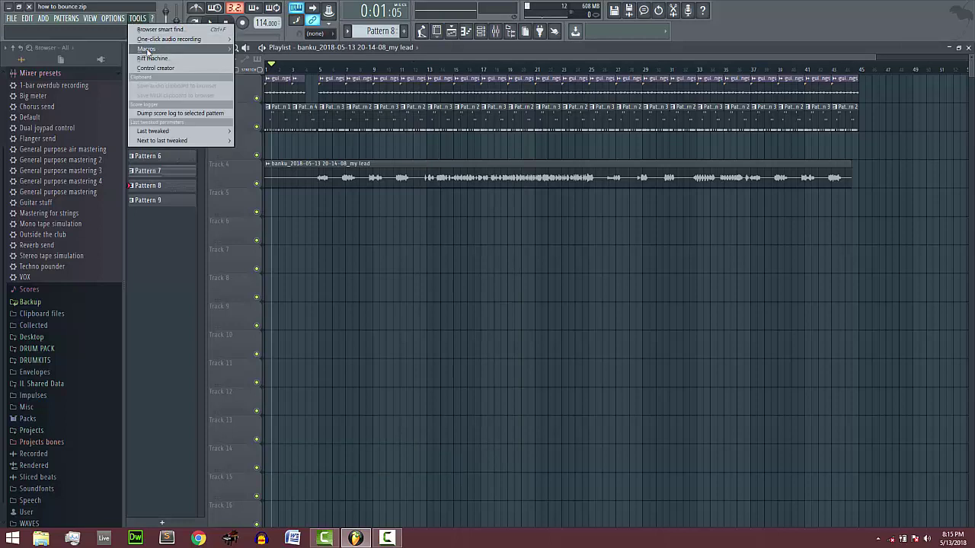
{"action": "mouse_move", "coordinate": [152, 49]}
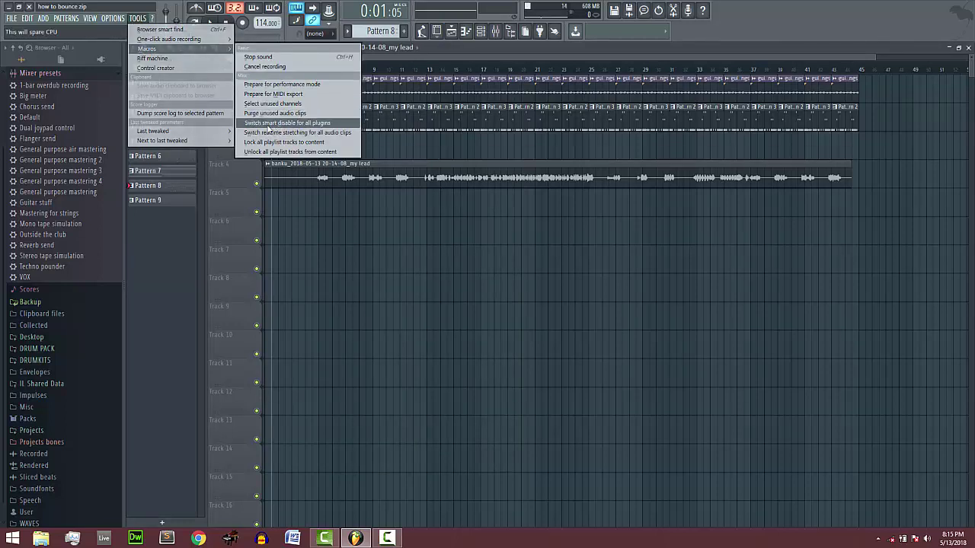
{"action": "left_click", "coordinate": [308, 123]}
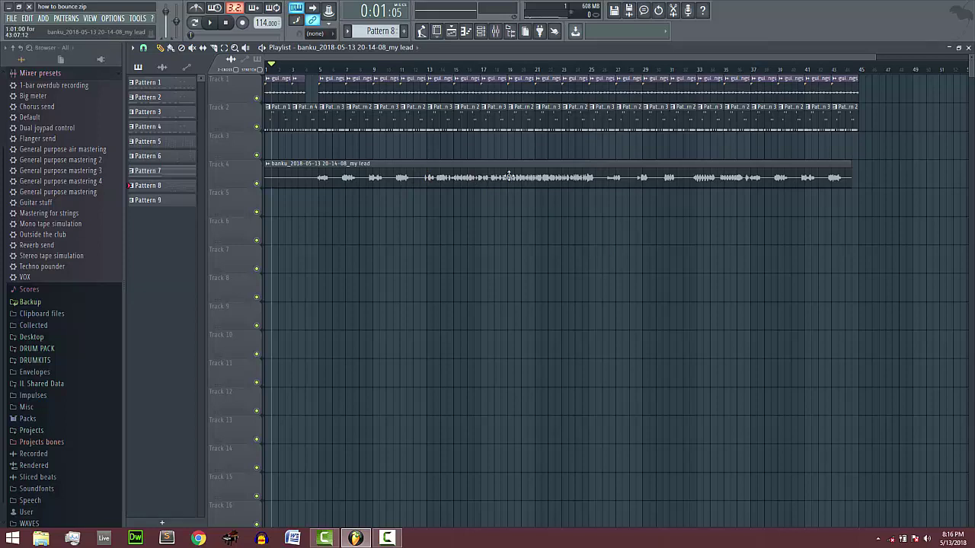
- In Options > Audio settings, turn on Mix in buffer switch and Triple buffer
{"action": "left_click", "coordinate": [112, 18]}
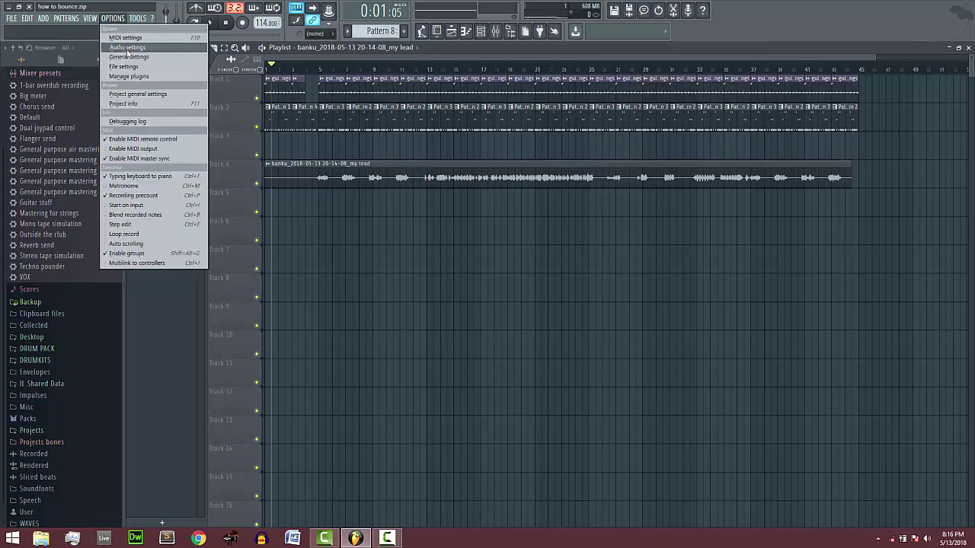
{"action": "left_click", "coordinate": [130, 47]}
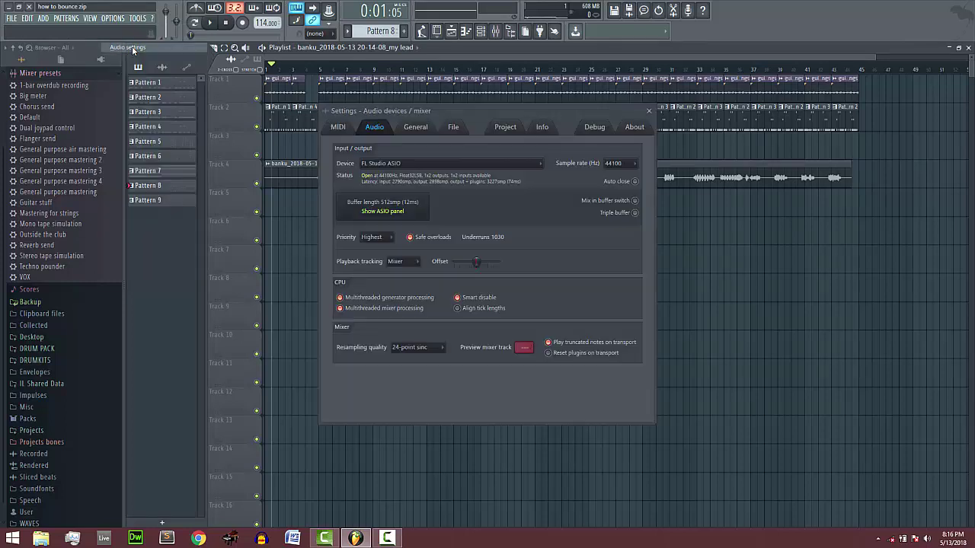
{"action": "left_click", "coordinate": [632, 200]}
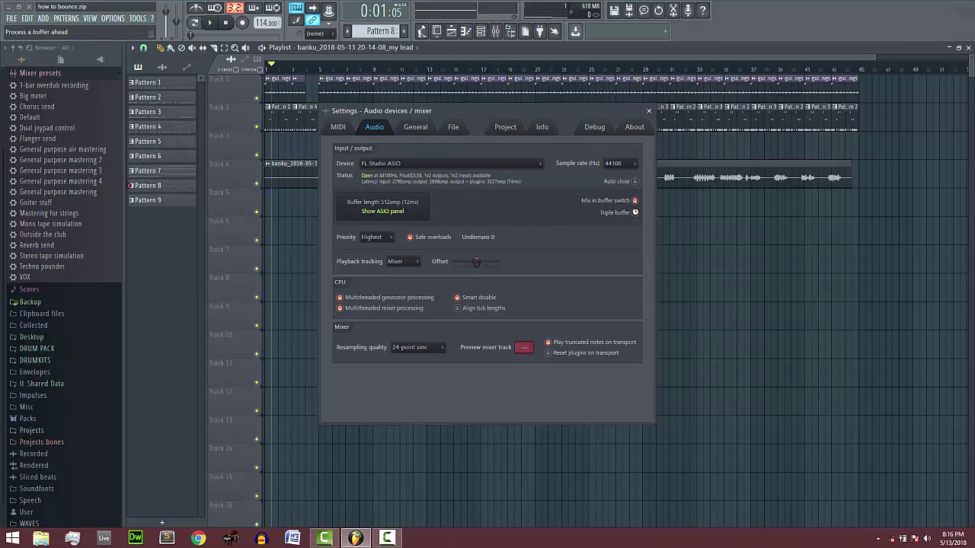
{"action": "left_click", "coordinate": [633, 212]}
- Try a project timebase of 24 PPQ, set it back to 96 PPQ, and close Settings
{"action": "left_click", "coordinate": [456, 128]}
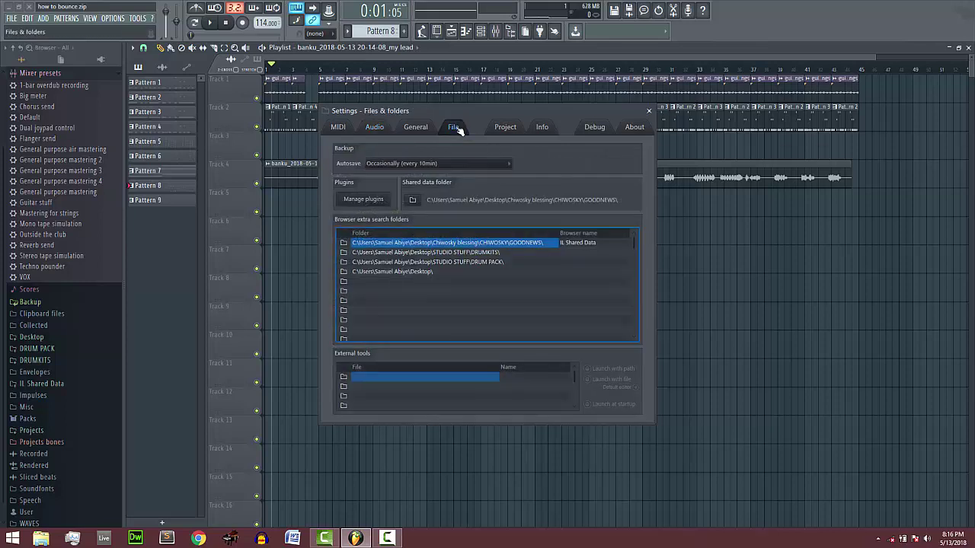
{"action": "left_click", "coordinate": [507, 130]}
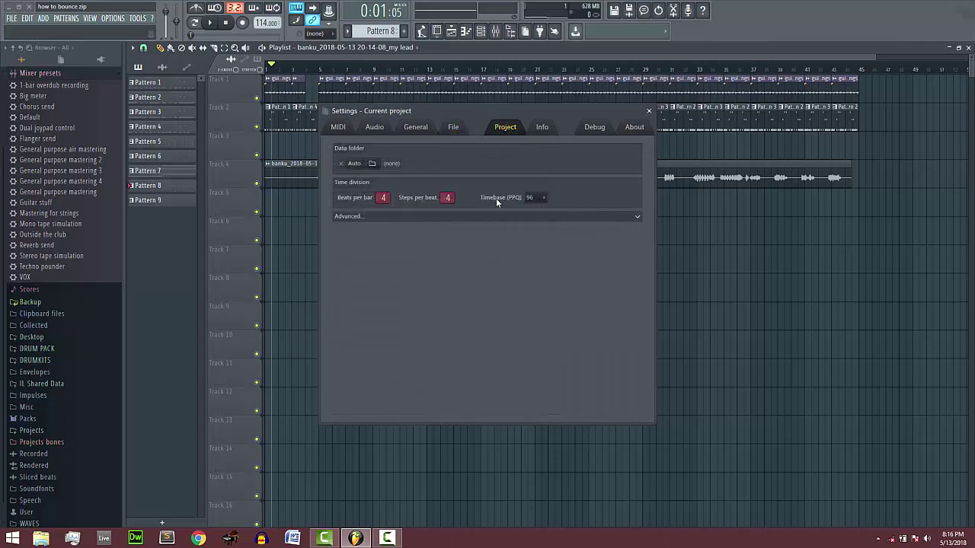
{"action": "left_click", "coordinate": [537, 198]}
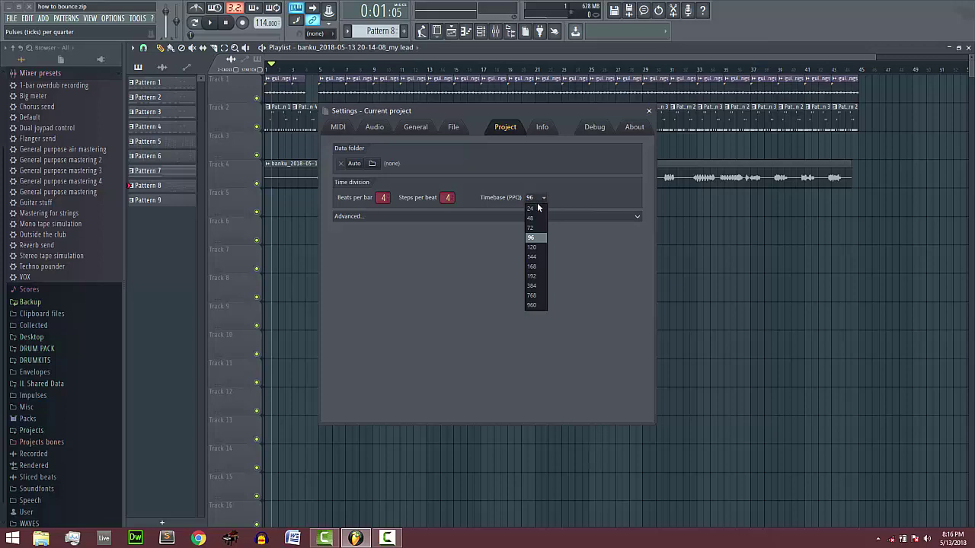
{"action": "left_click", "coordinate": [537, 209]}
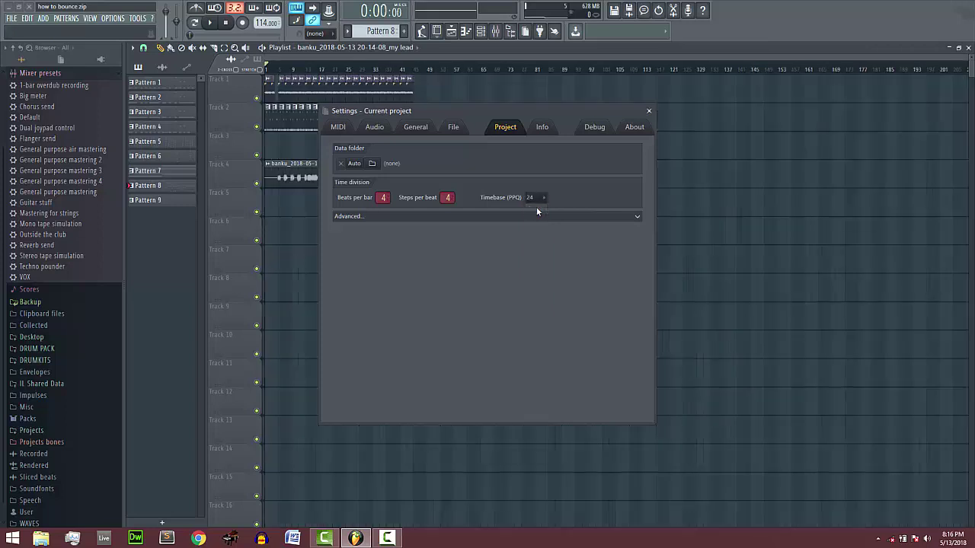
{"action": "left_click", "coordinate": [540, 199]}
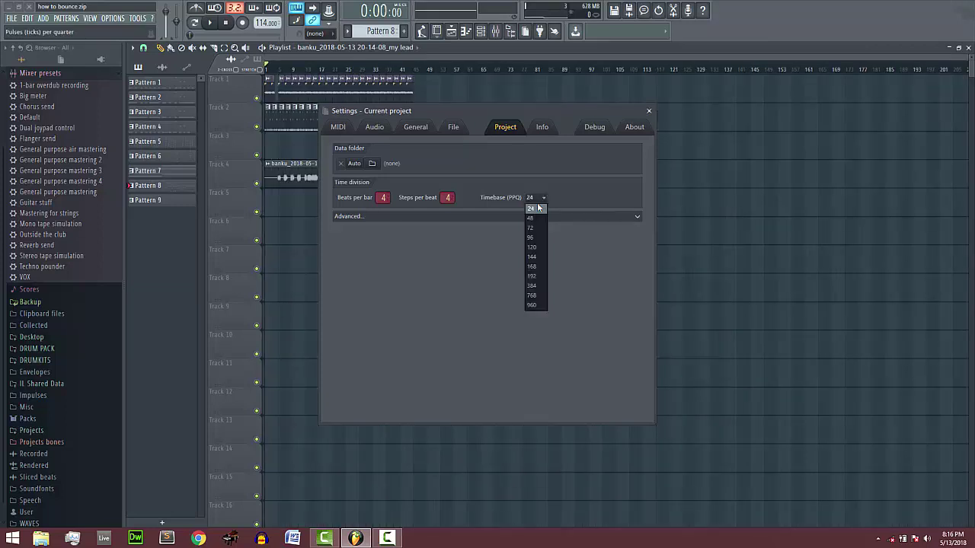
{"action": "left_click", "coordinate": [535, 237]}
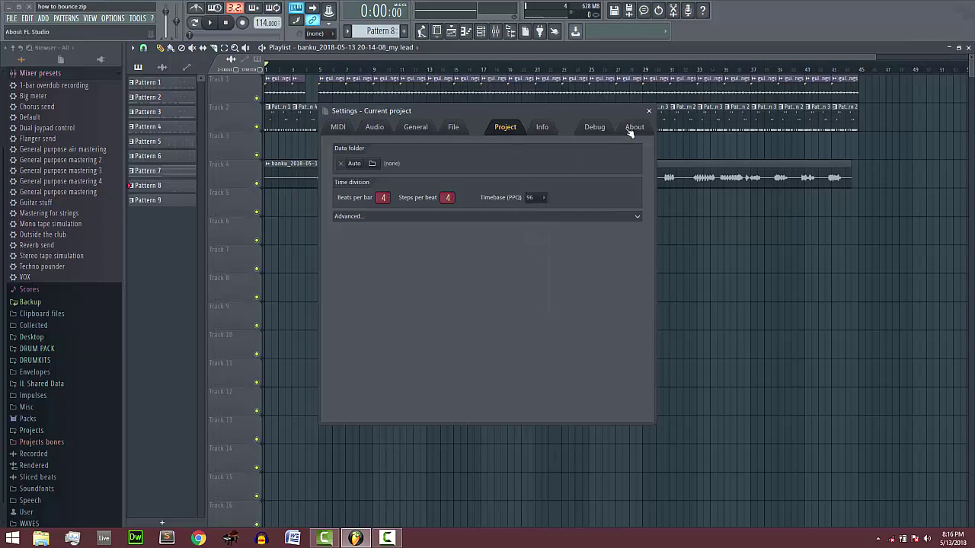
{"action": "left_click", "coordinate": [648, 111]}
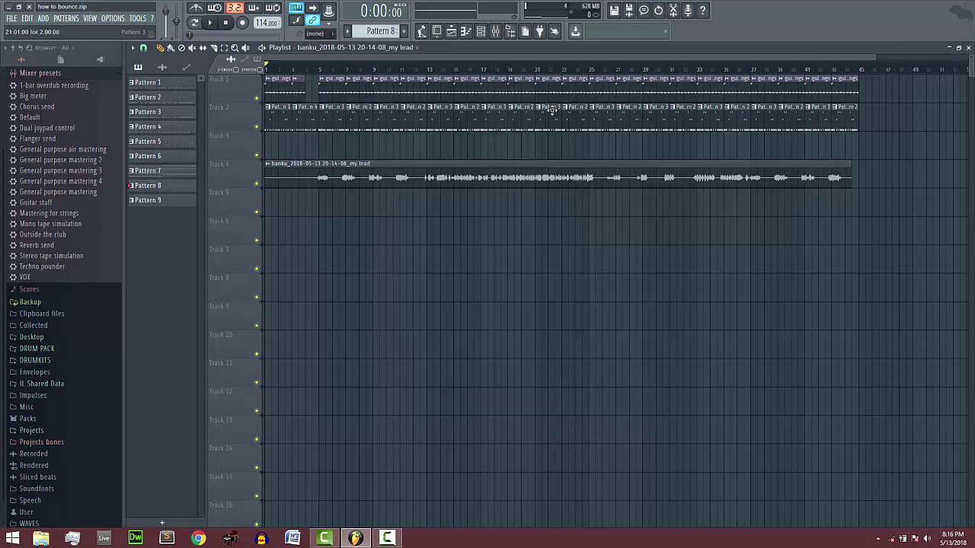